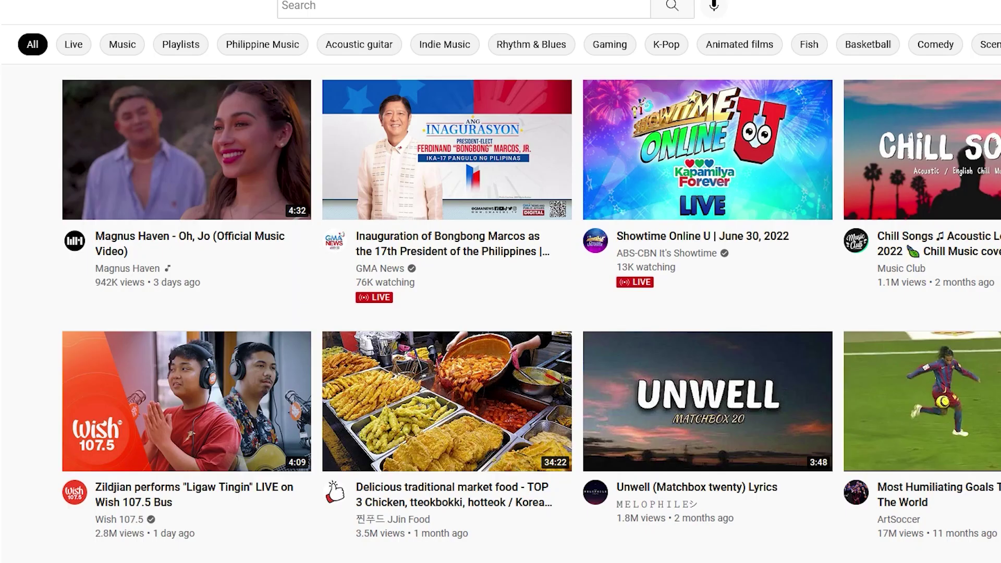
- Browse the YouTube recommendations, reload the YouTube tab, then bring up Task Manager
scroll(531, 313, down, 2)
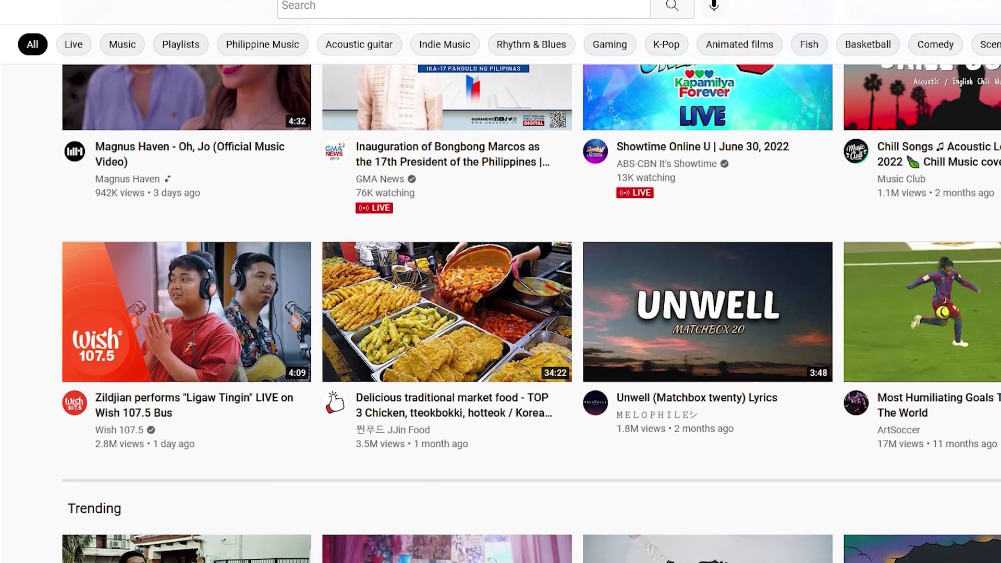
scroll(531, 313, down, 2)
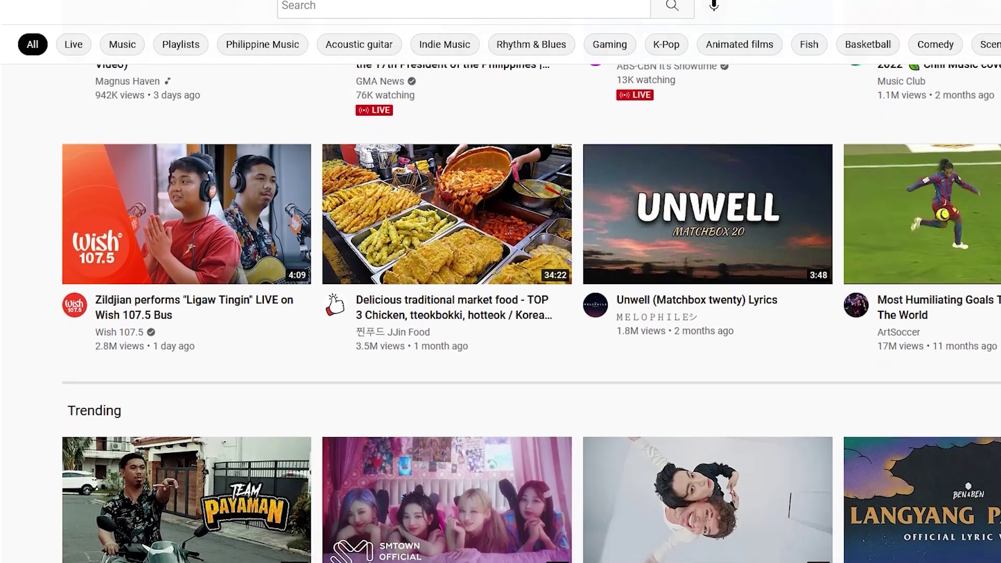
scroll(531, 313, down, 2)
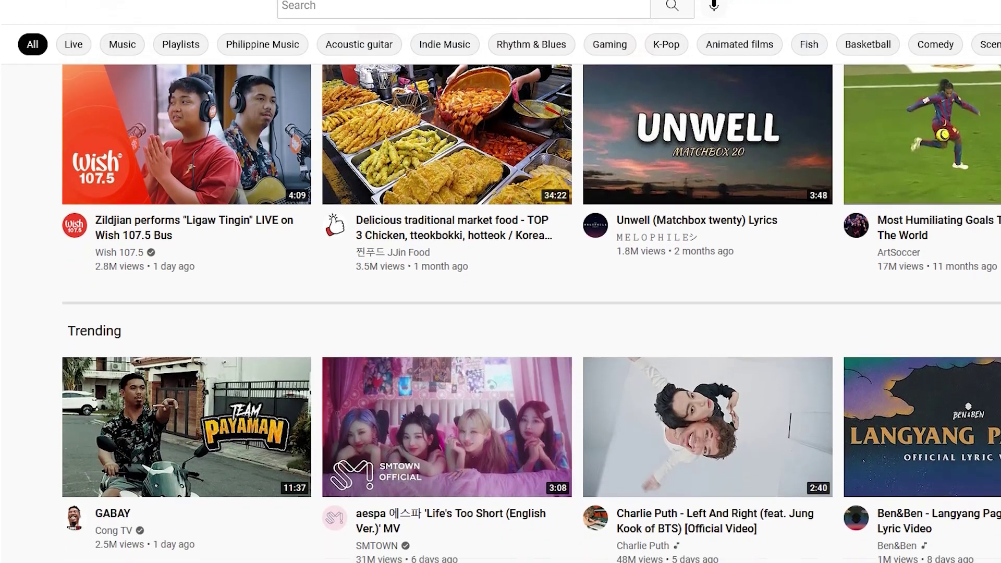
scroll(531, 313, down, 2)
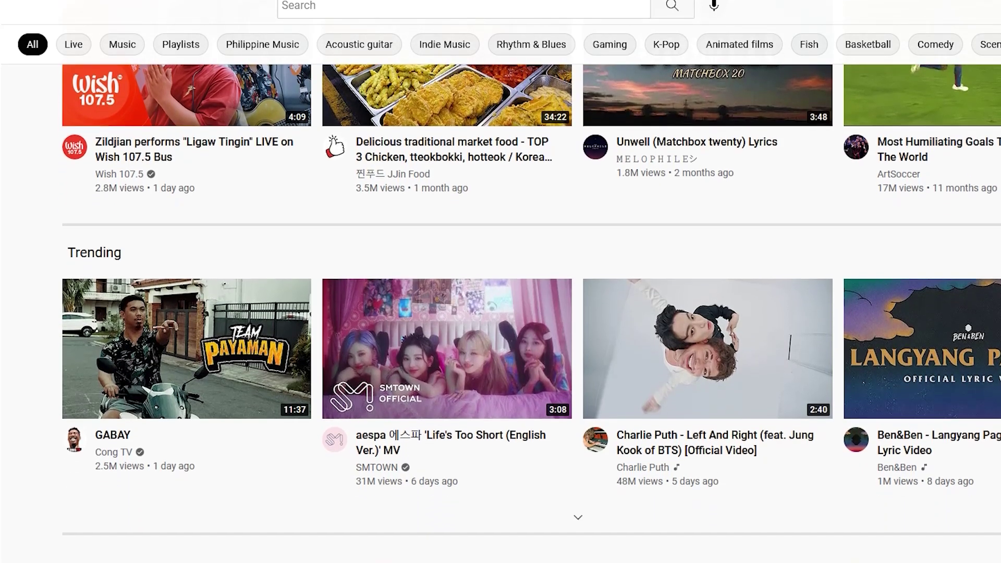
scroll(531, 313, down, 2)
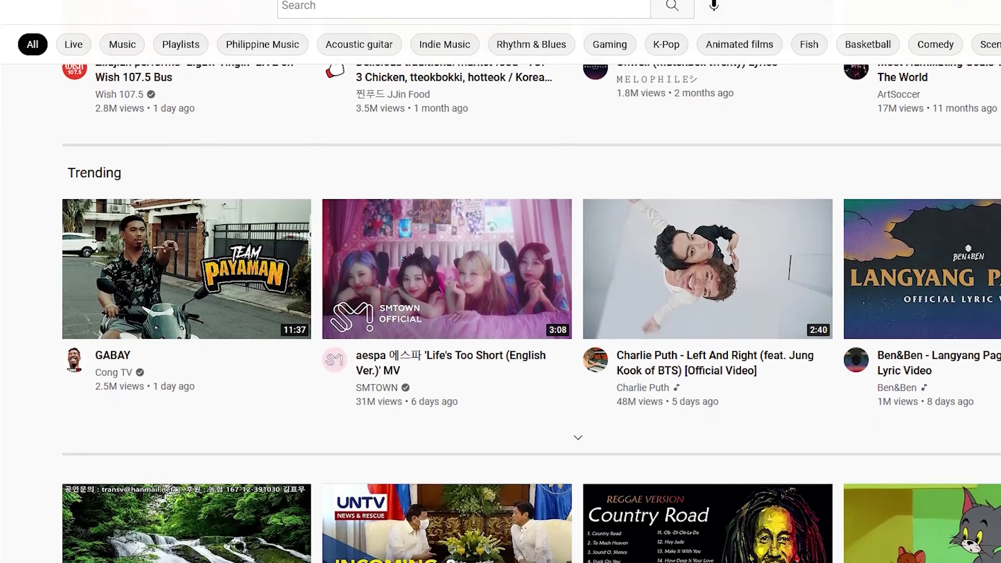
scroll(531, 313, down, 2)
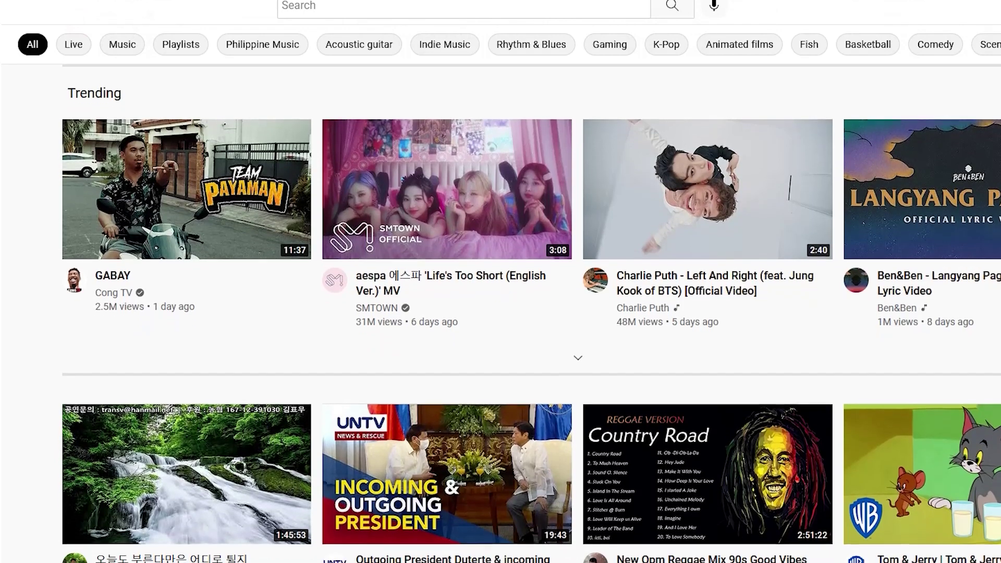
scroll(531, 313, down, 2)
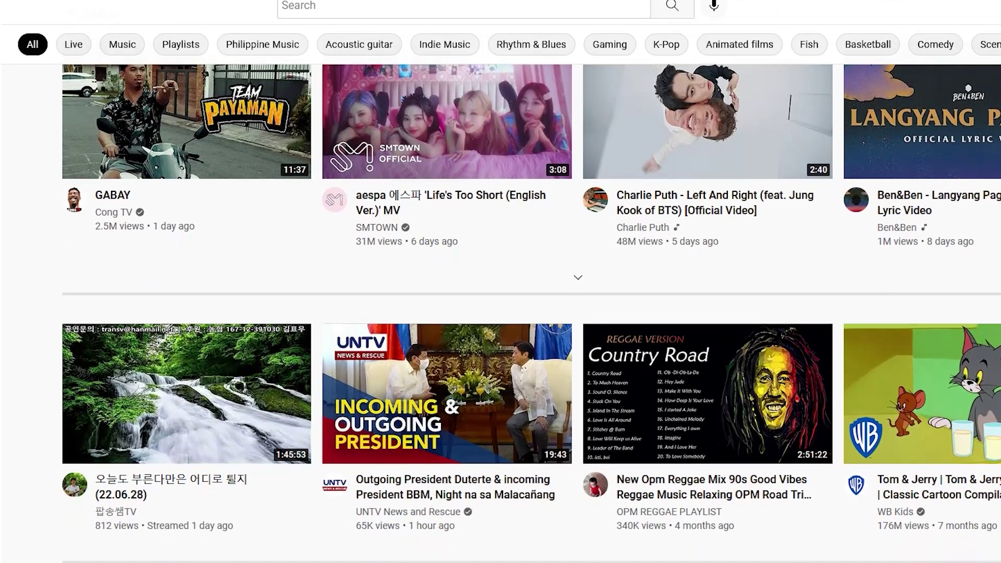
scroll(531, 313, down, 2)
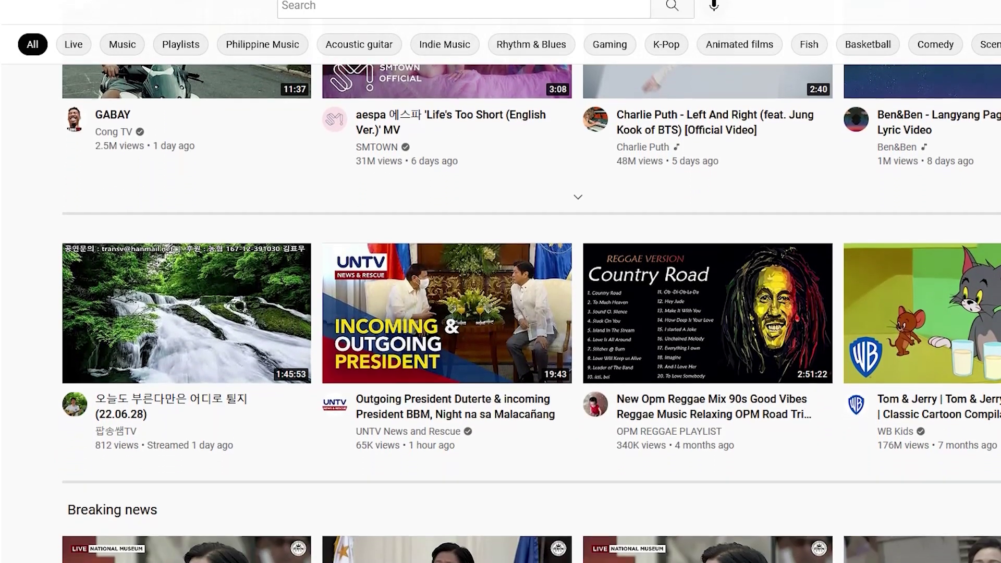
scroll(531, 313, down, 2)
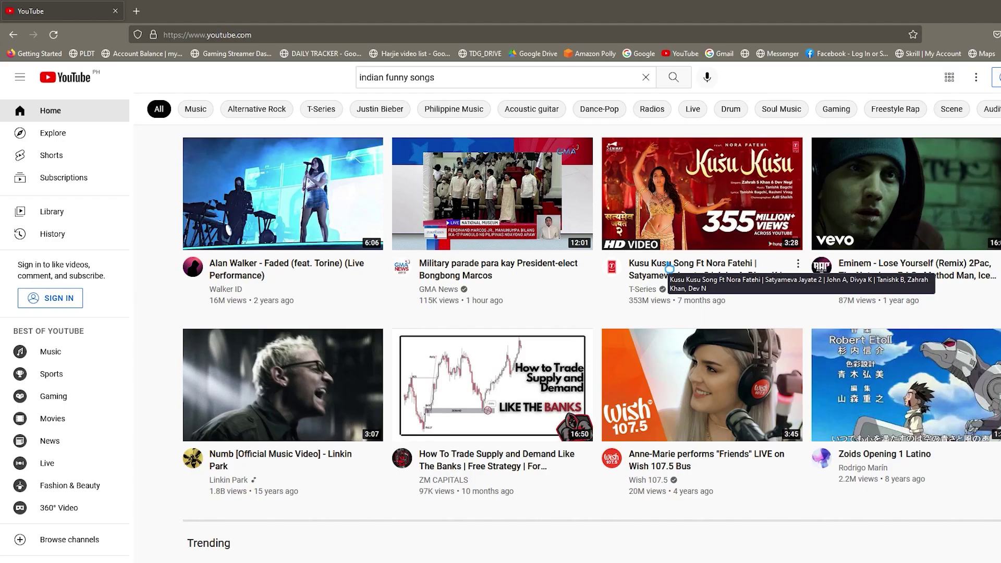
right_click(97, 13)
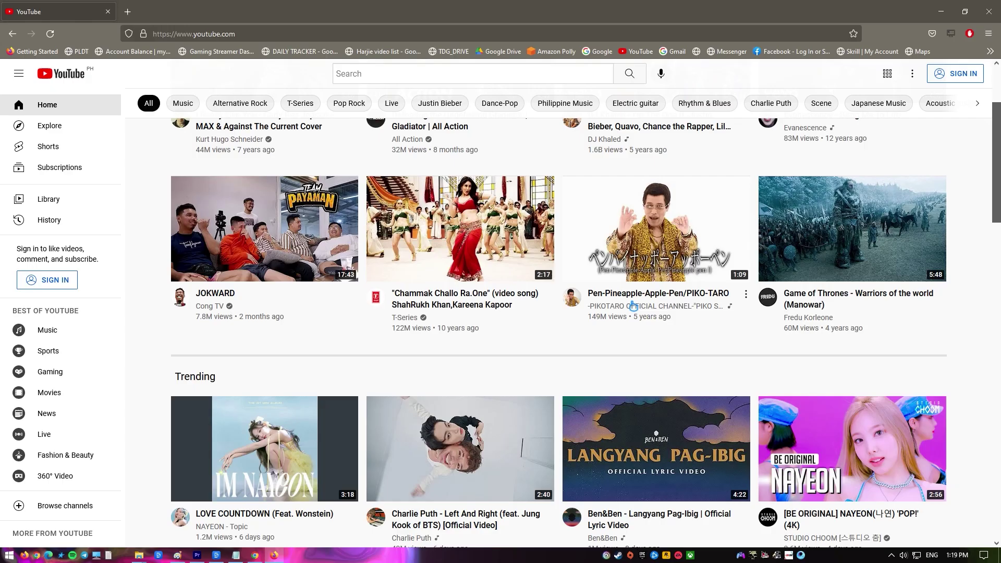
key(ctrl+shift+Escape)
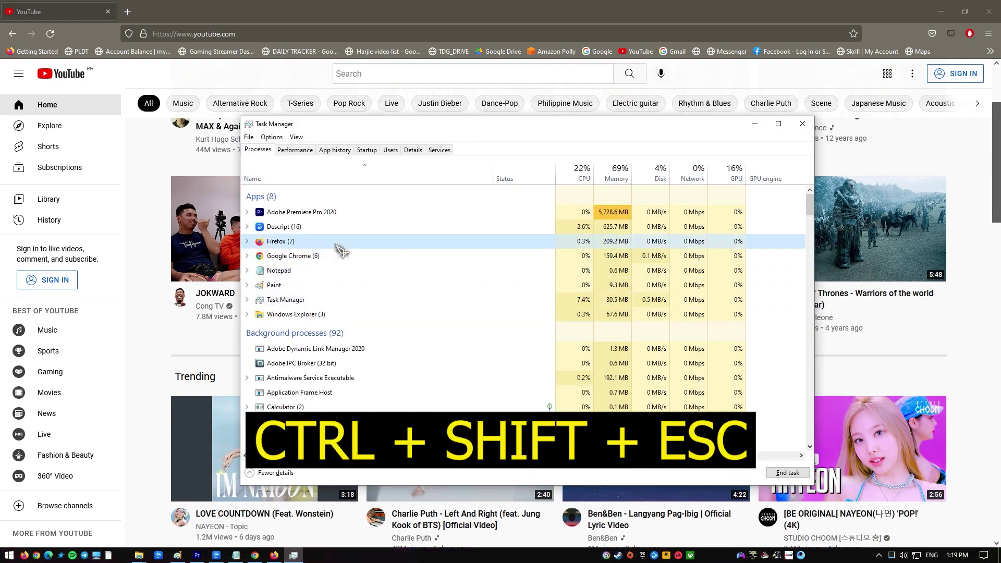
- End the Firefox task from Task Manager's Apps list and close Task Manager
right_click(336, 244)
click(388, 274)
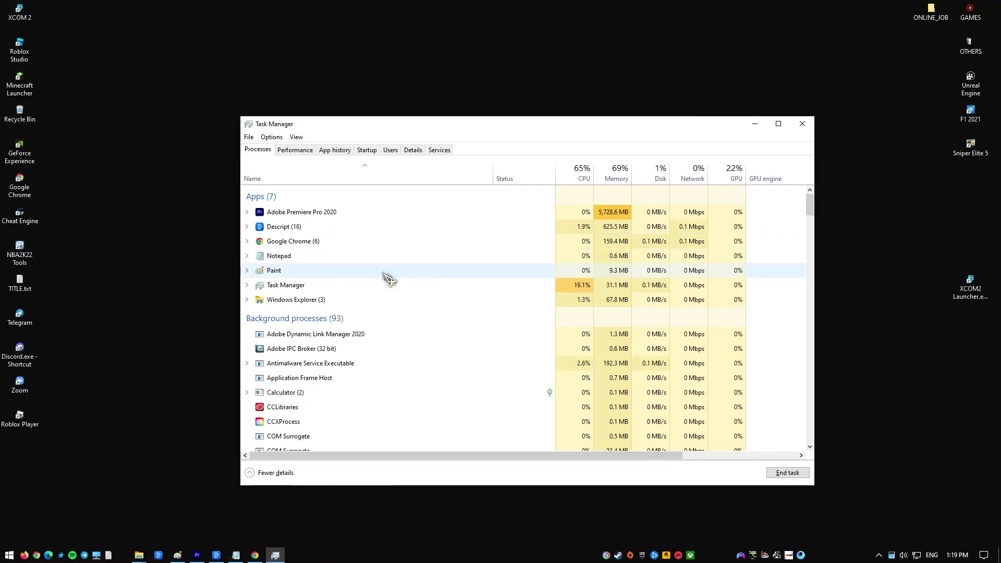
click(802, 123)
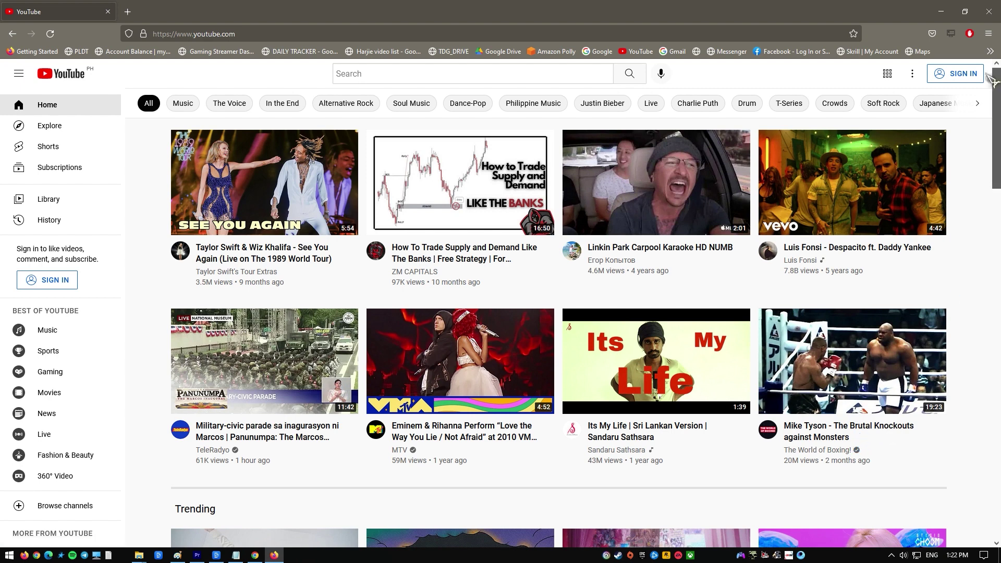
- Show About Firefox from the Help menu, confirming version 102.0 (64-bit) is current
click(988, 34)
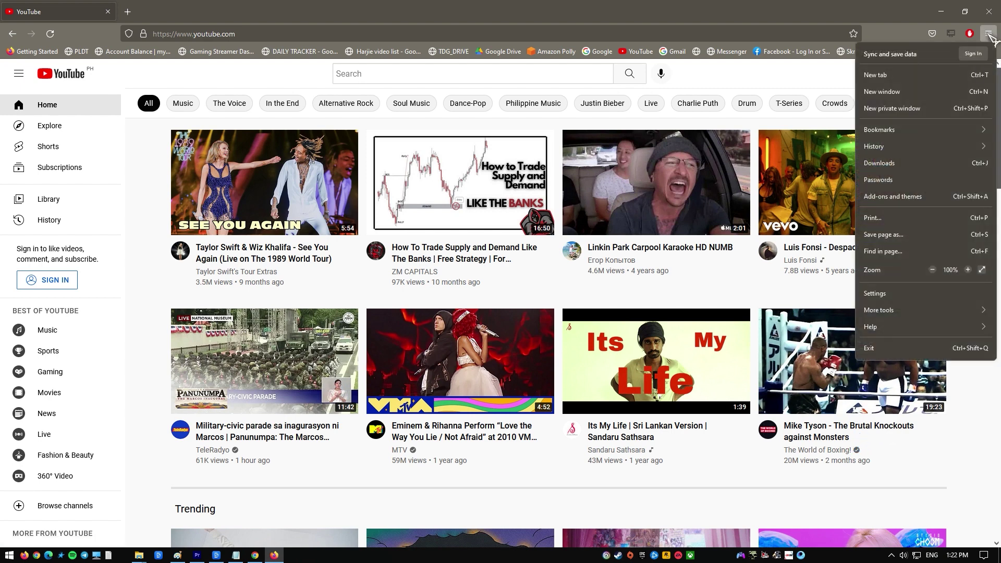
click(883, 332)
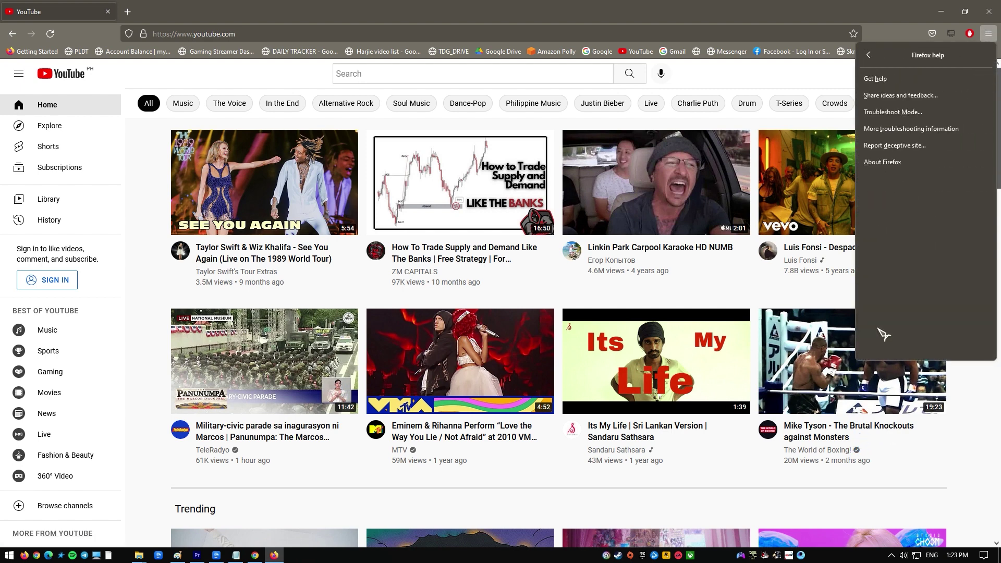
click(887, 162)
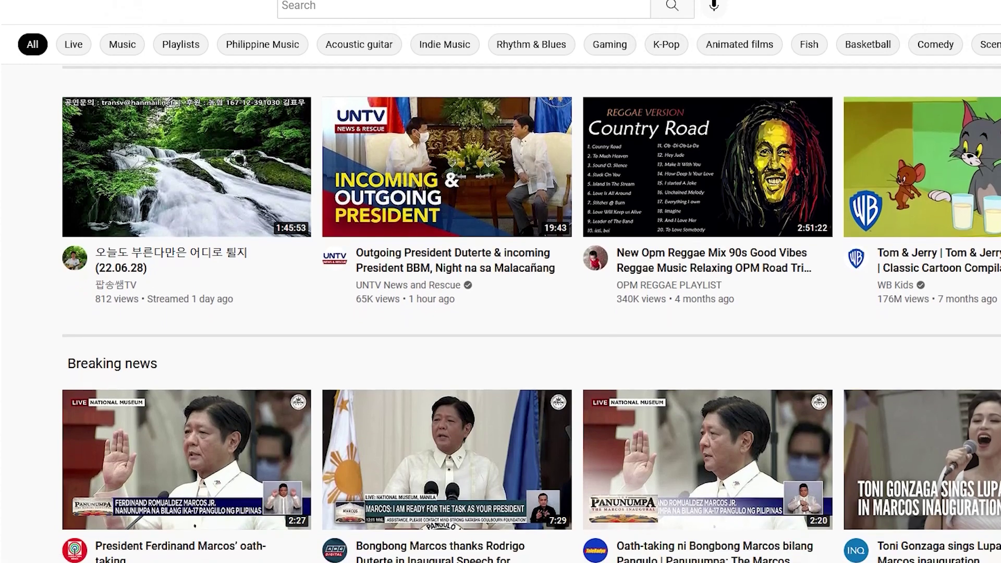
- Open Firefox Settings to the Privacy & Security section
scroll(531, 315, down, 3)
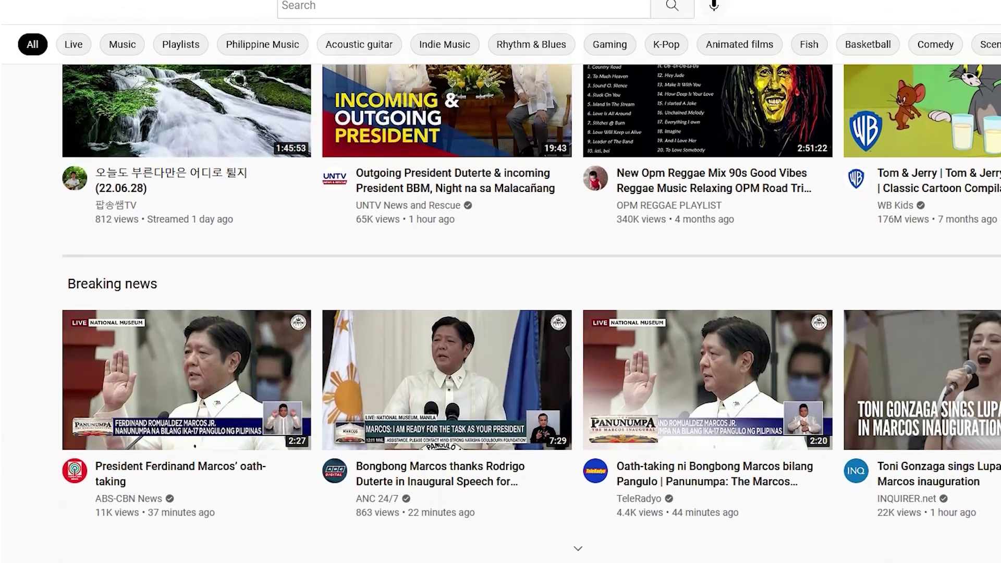
scroll(531, 315, down, 3)
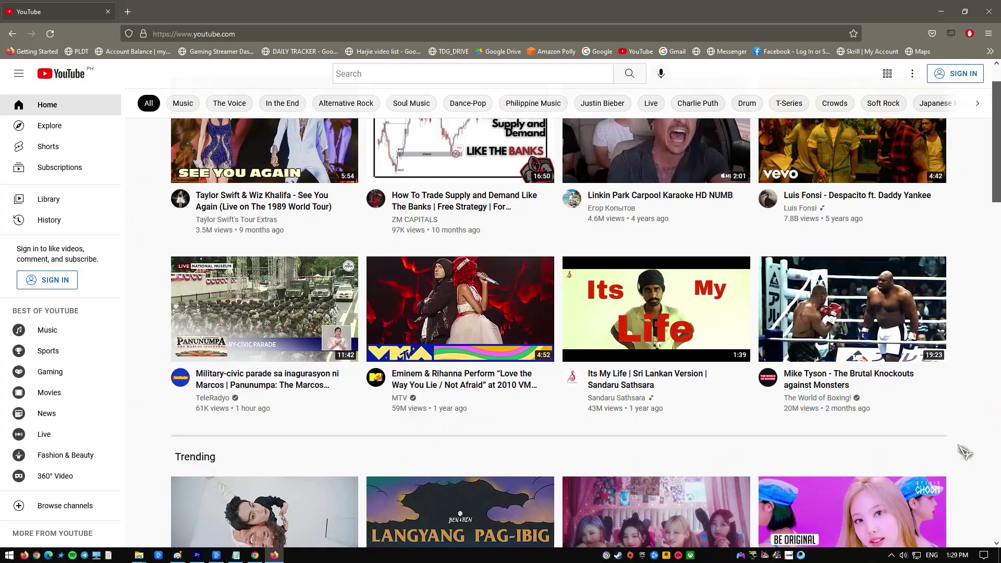
click(988, 35)
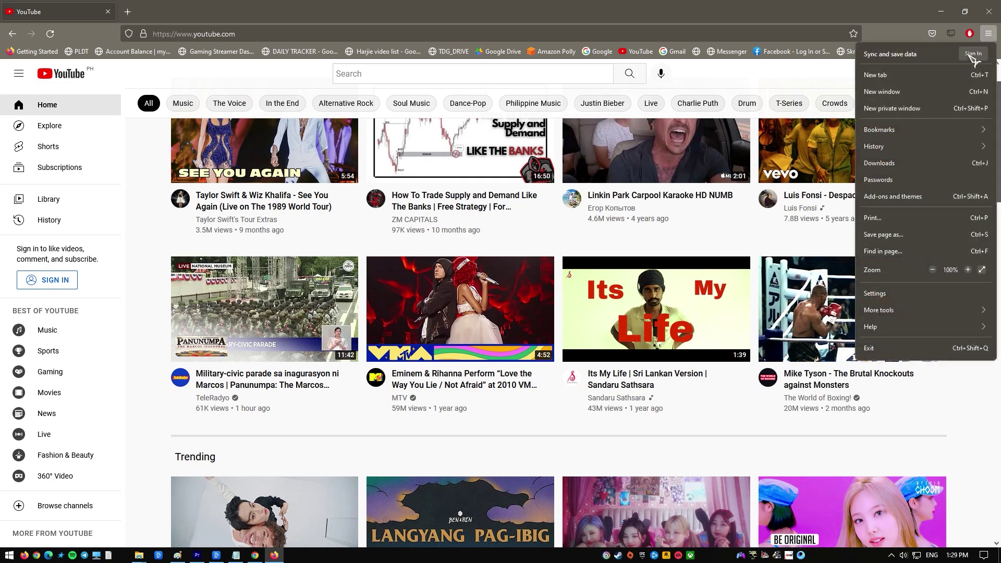
click(896, 296)
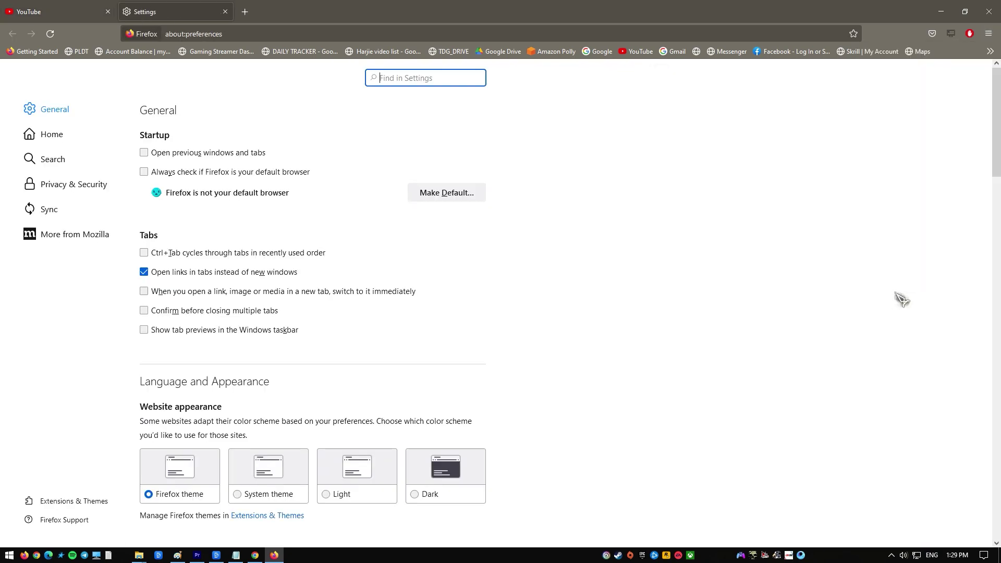
click(96, 185)
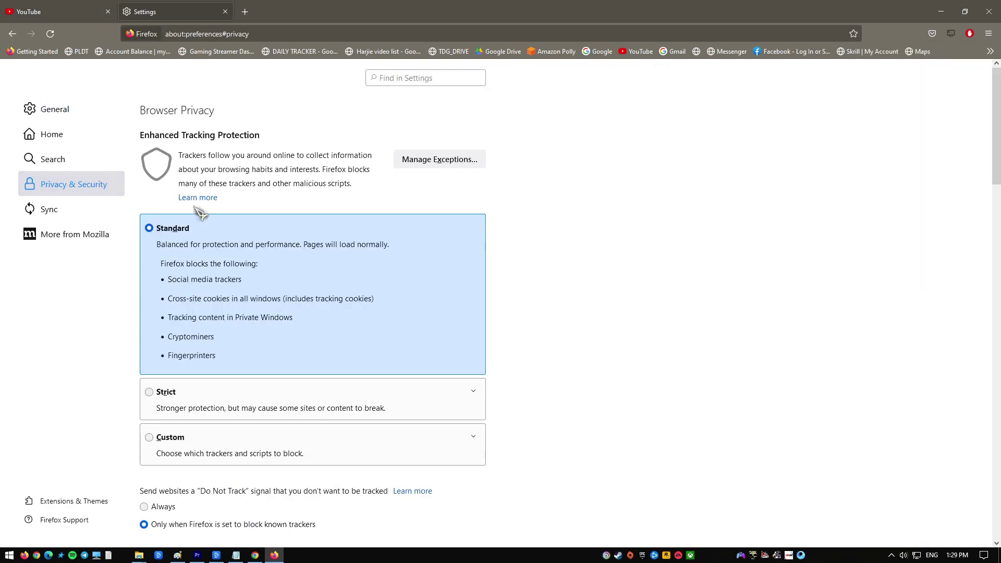
- Clear all cookies, site data and the 1.0 GB cached web content
scroll(364, 247, down, 5)
scroll(364, 247, down, 2)
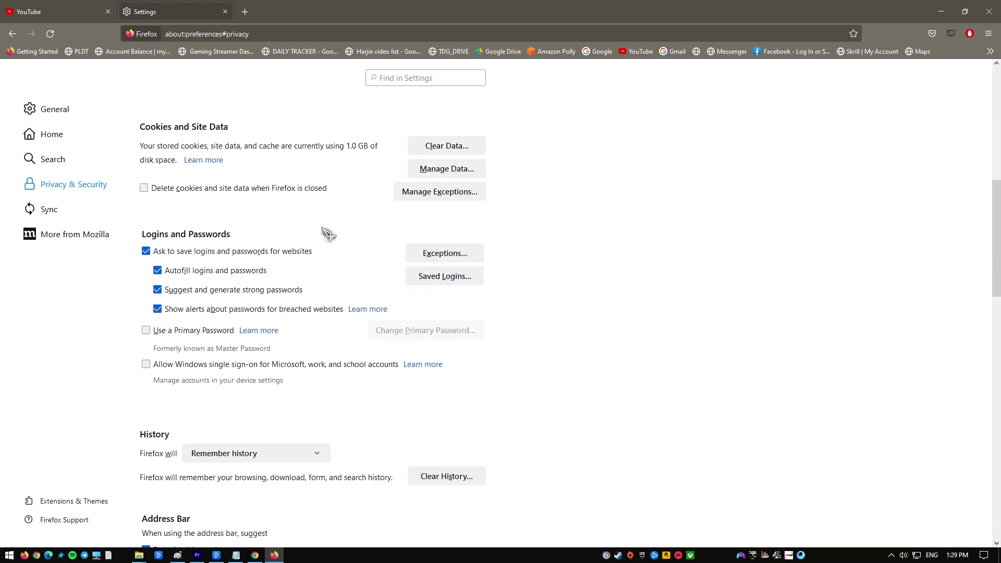
scroll(183, 161, up, 1)
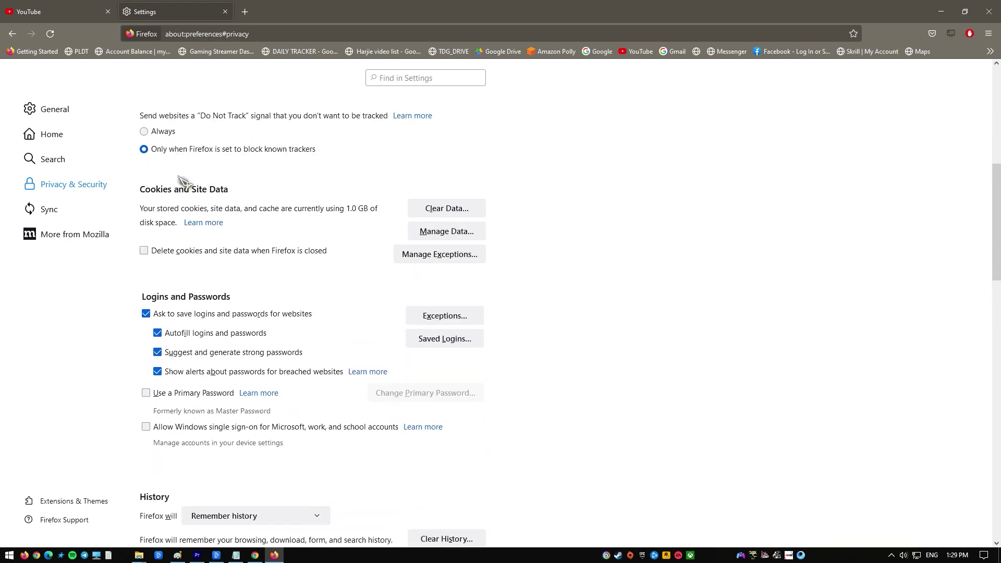
click(459, 211)
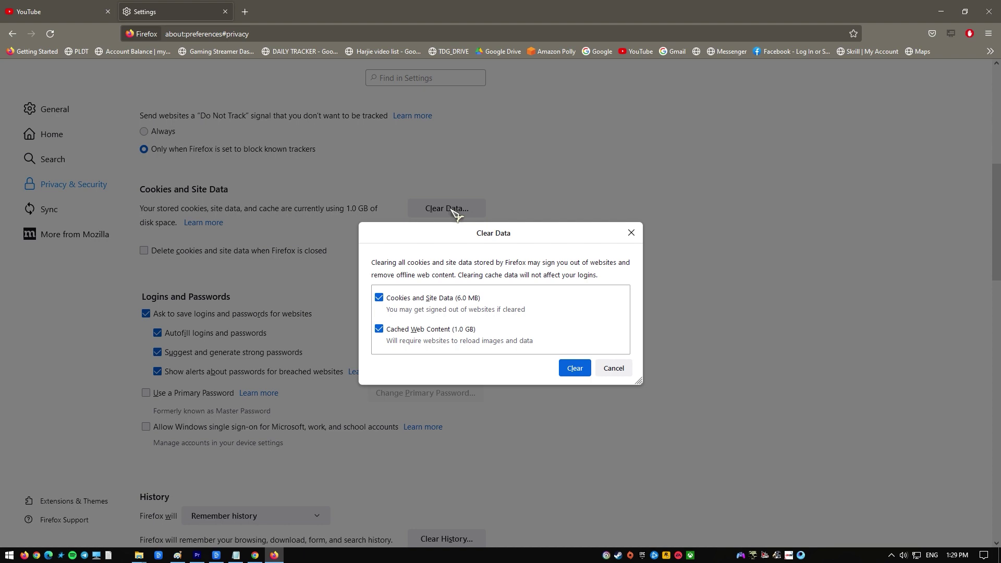
click(579, 371)
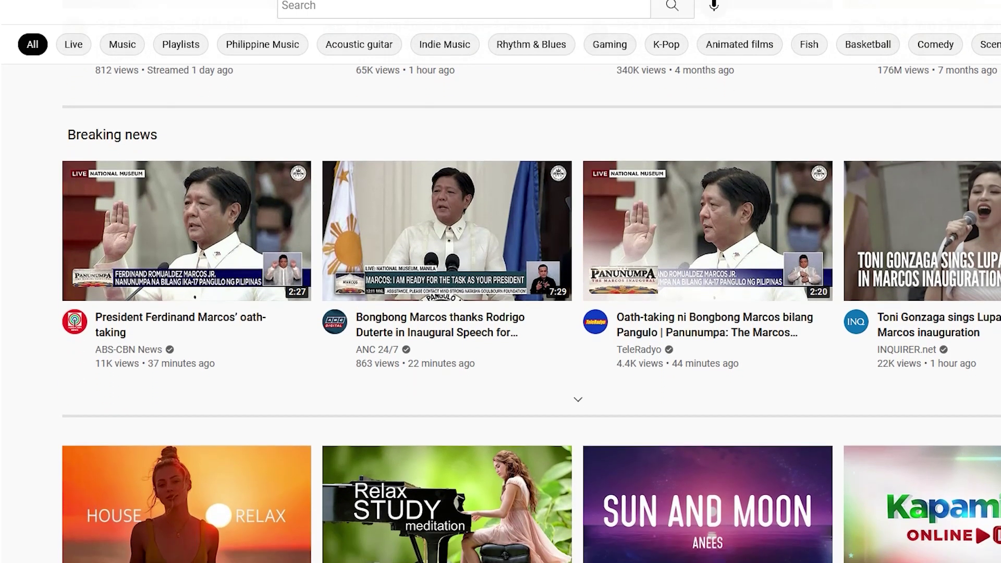
- Open Firefox Settings in a new tab and go to the Performance section
scroll(531, 313, down, 2)
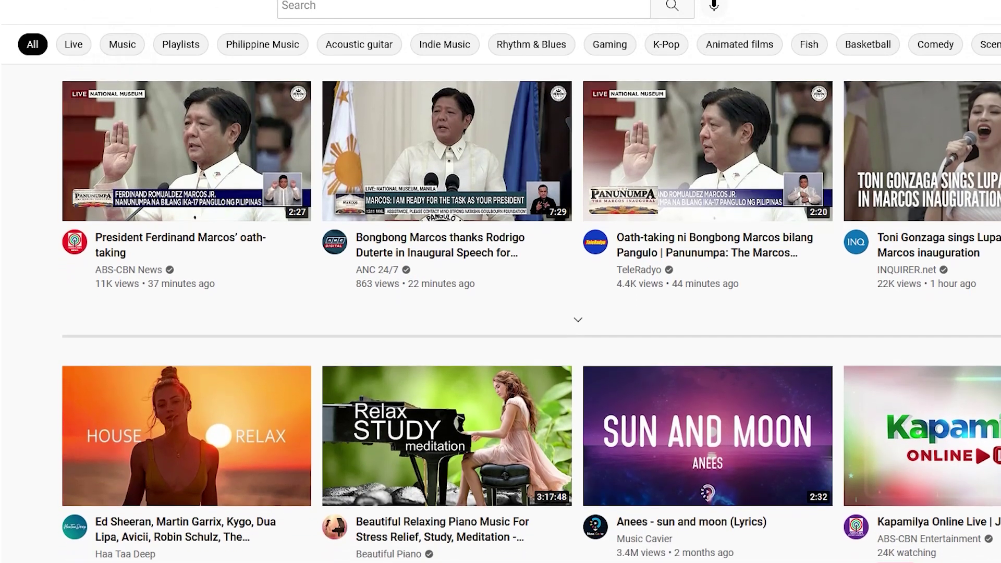
scroll(531, 313, down, 2)
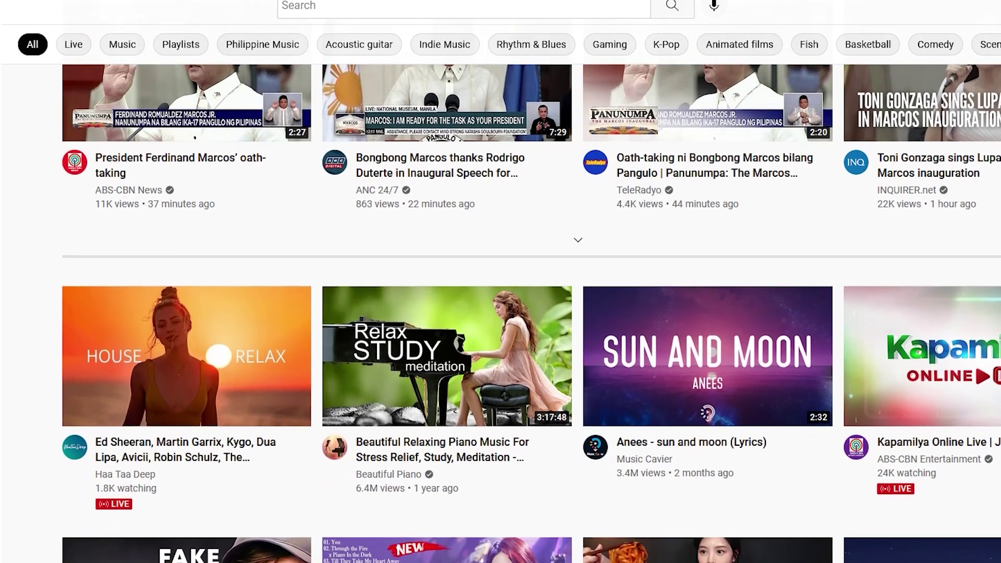
scroll(531, 313, down, 1)
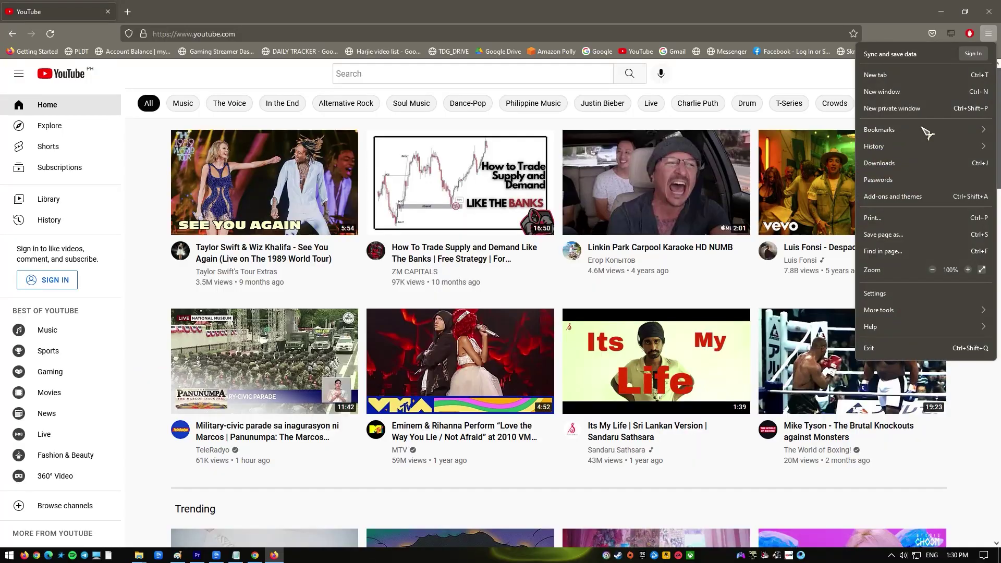
click(902, 293)
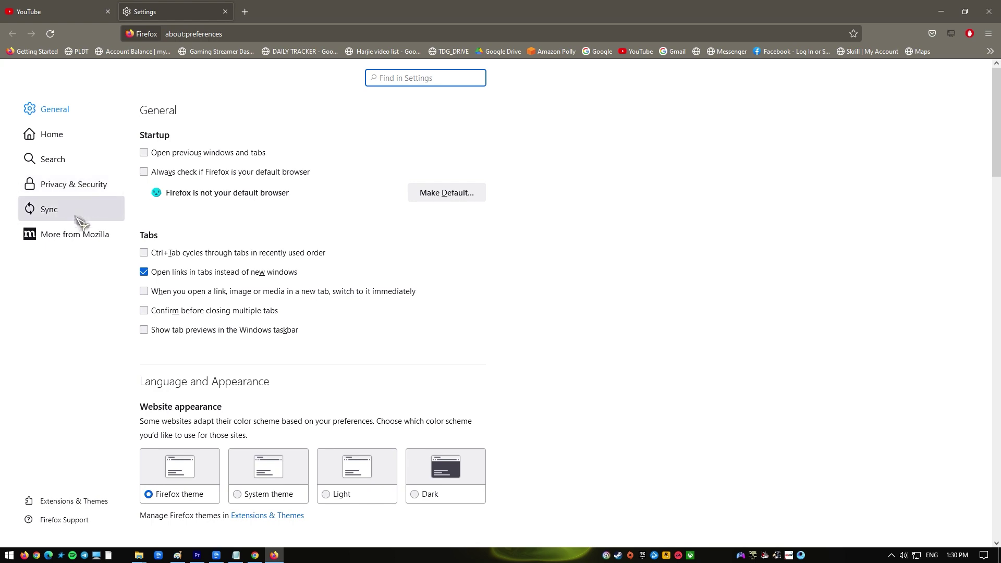
scroll(243, 227, down, 10)
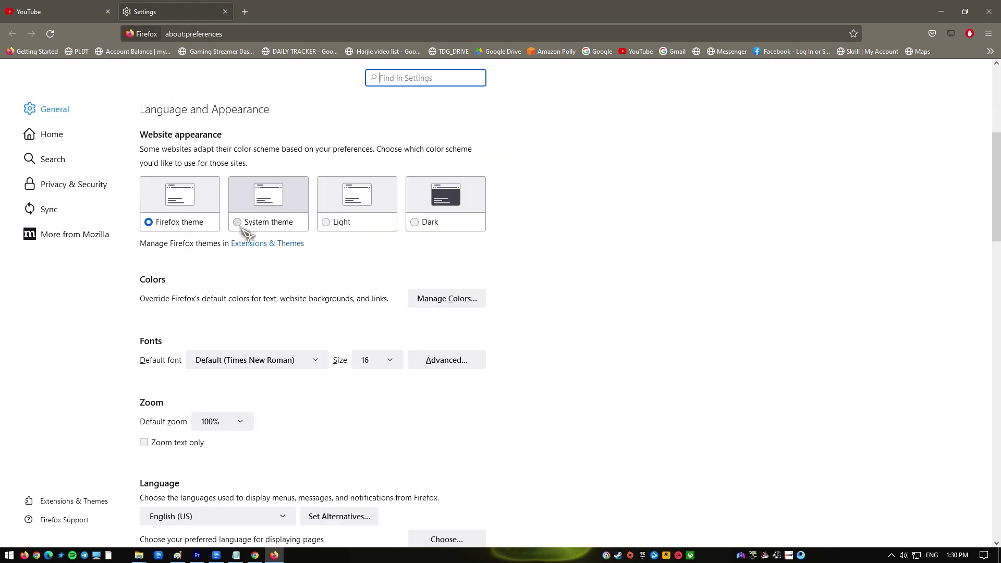
scroll(243, 230, down, 15)
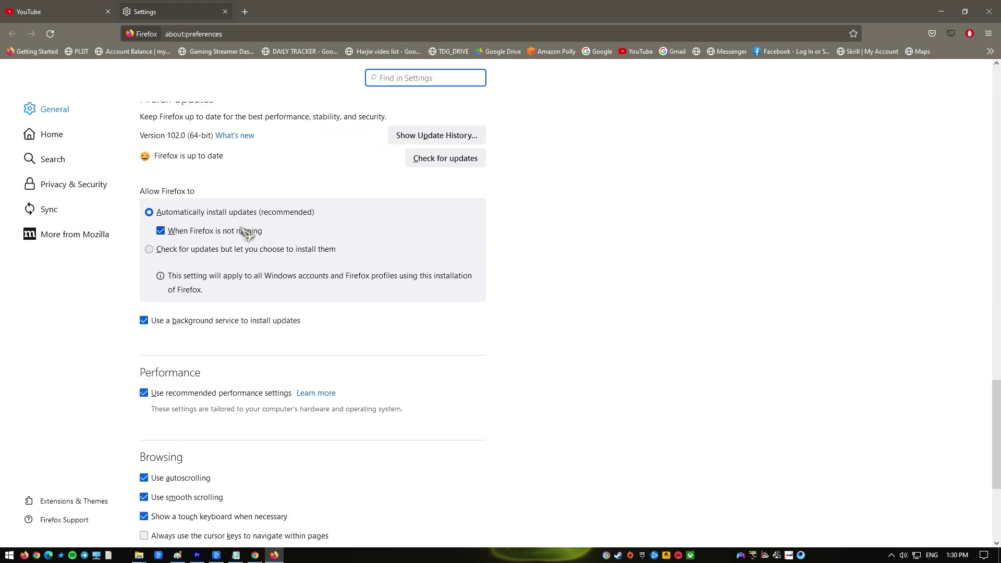
click(457, 283)
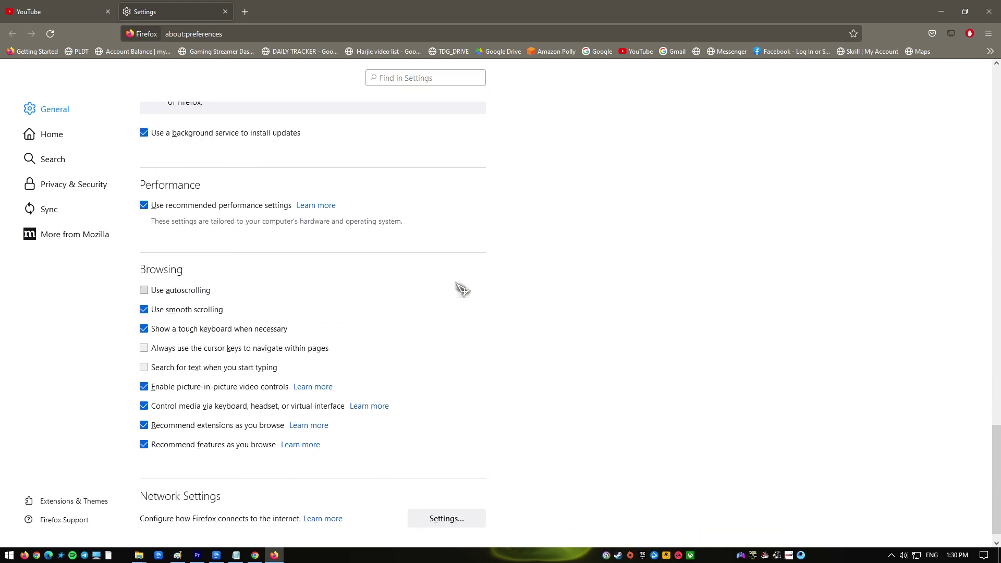
- Toggle 'Use recommended performance settings' off and on twice, leaving it enabled
click(144, 206)
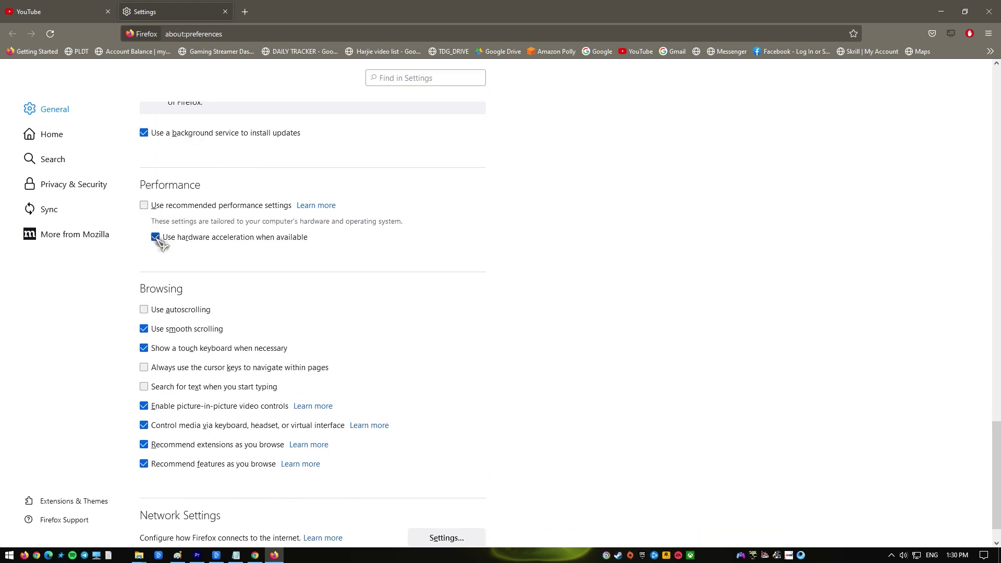
click(144, 205)
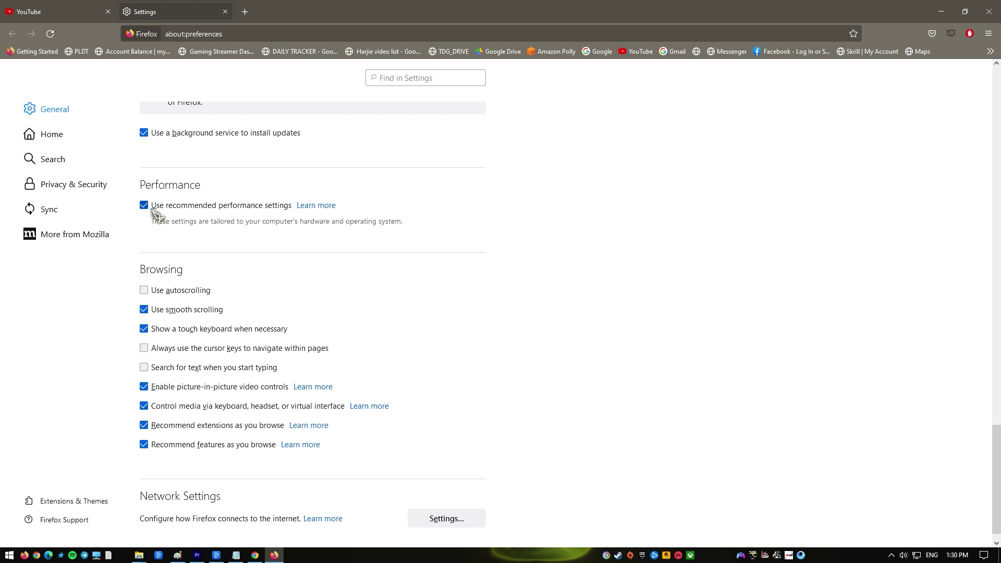
click(144, 206)
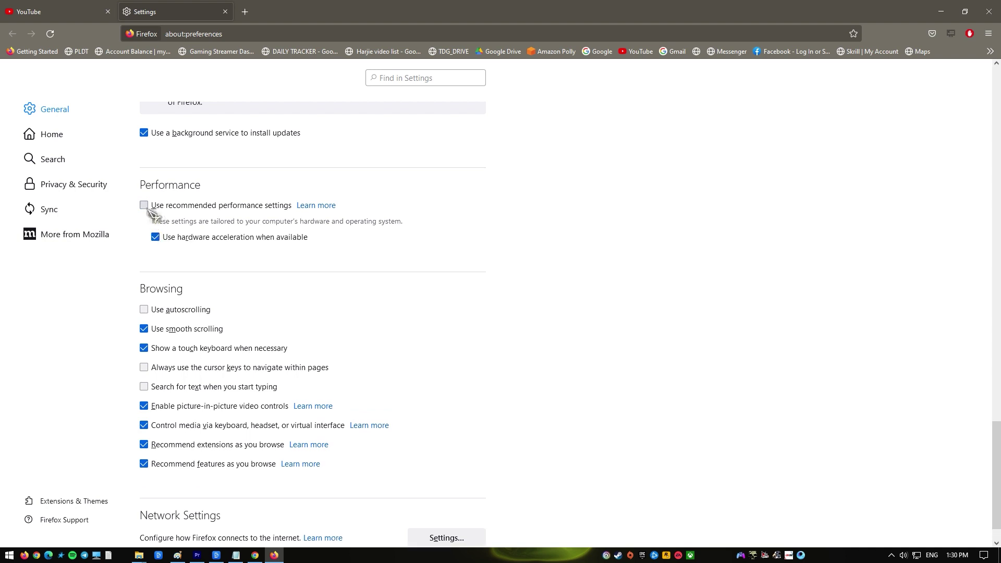
click(144, 206)
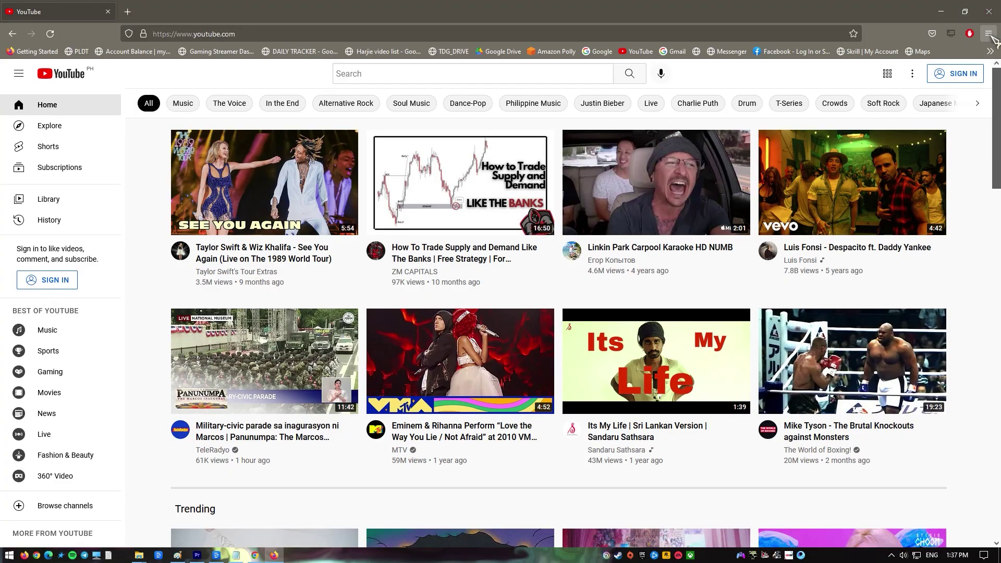
click(990, 35)
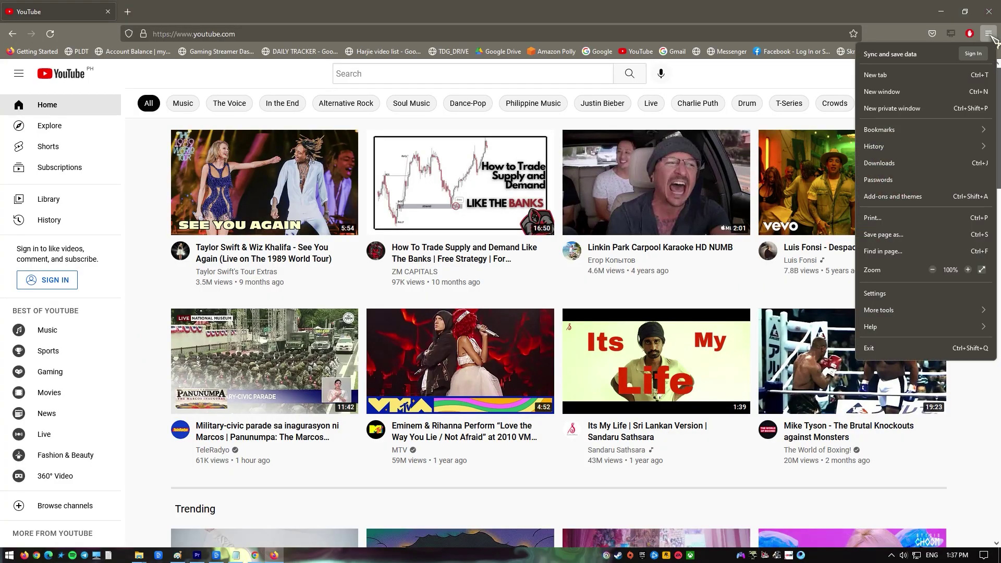
click(910, 109)
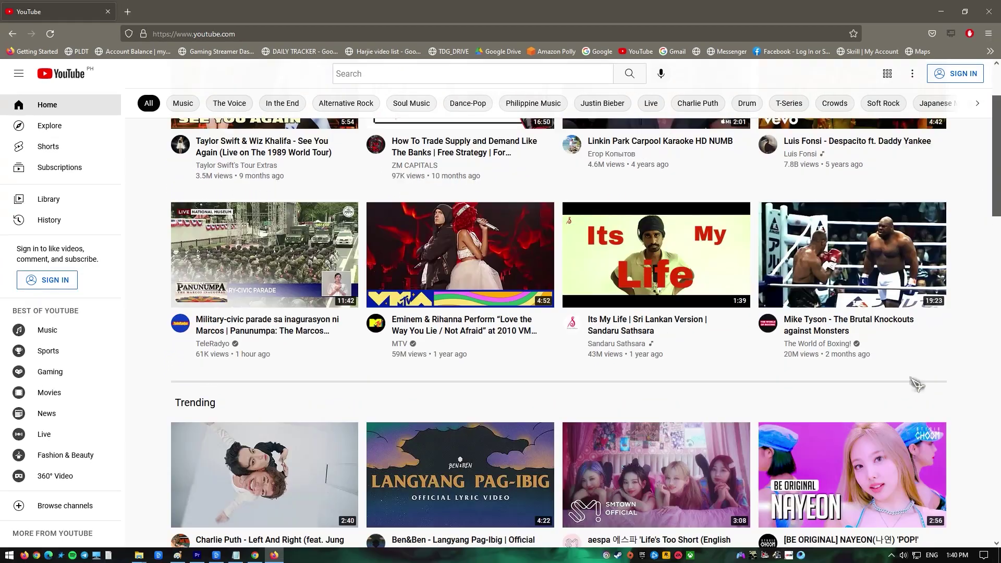
scroll(916, 383, up, 2)
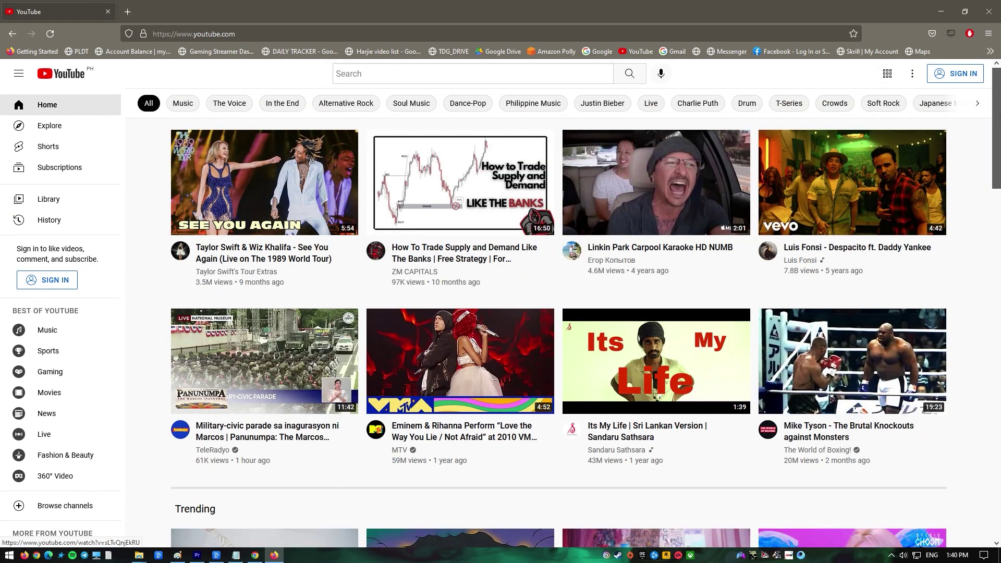
- Restart Firefox in Troubleshoot Mode from the Help menu
click(989, 33)
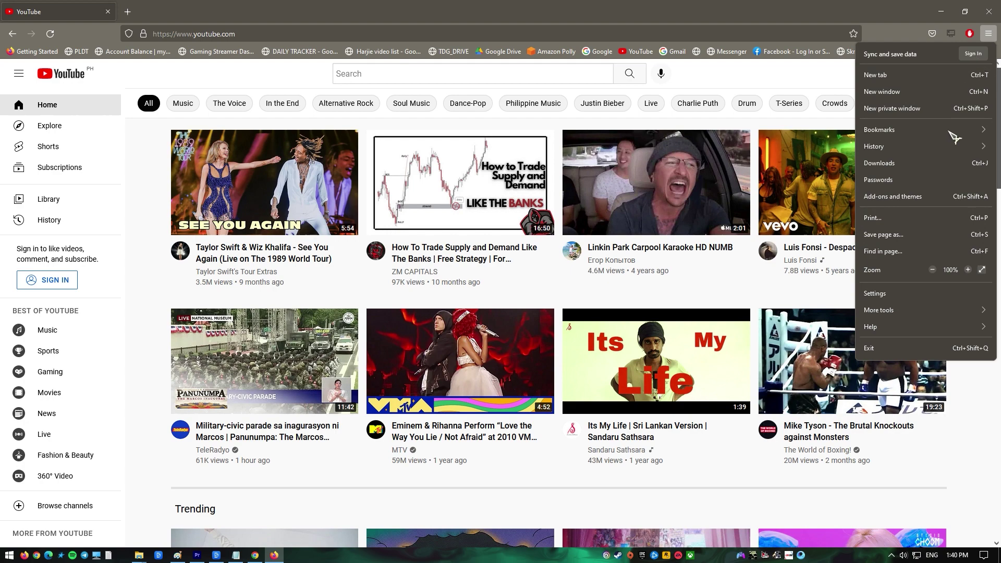
click(901, 328)
click(894, 112)
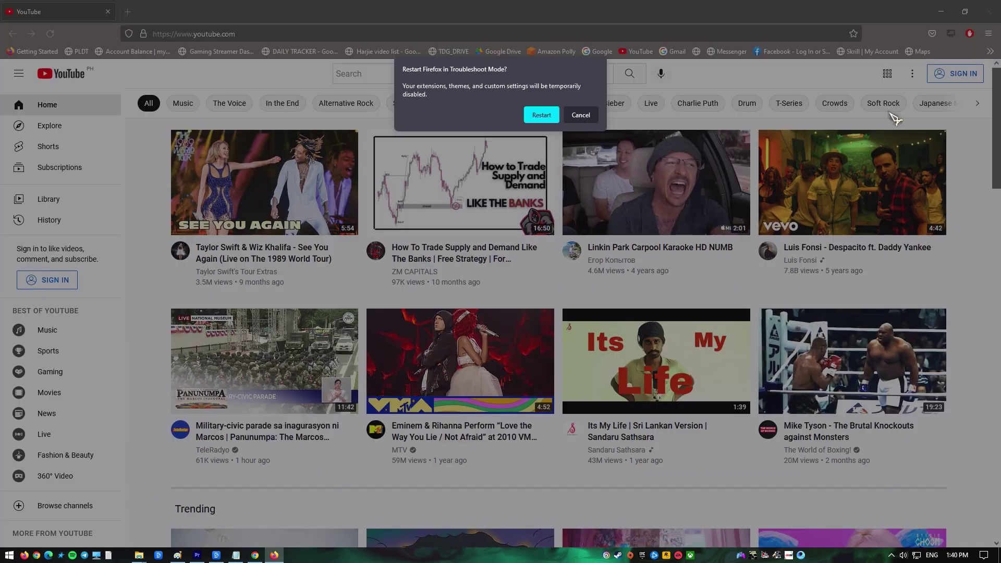
click(540, 115)
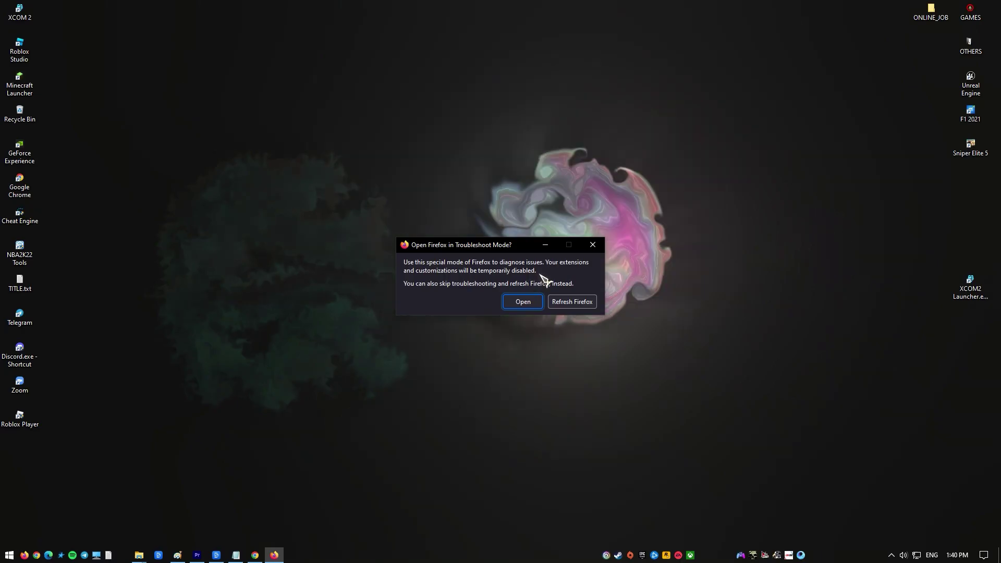
- Choose Refresh Firefox, confirm the reset, finish the import and relaunch Firefox from the taskbar
click(573, 302)
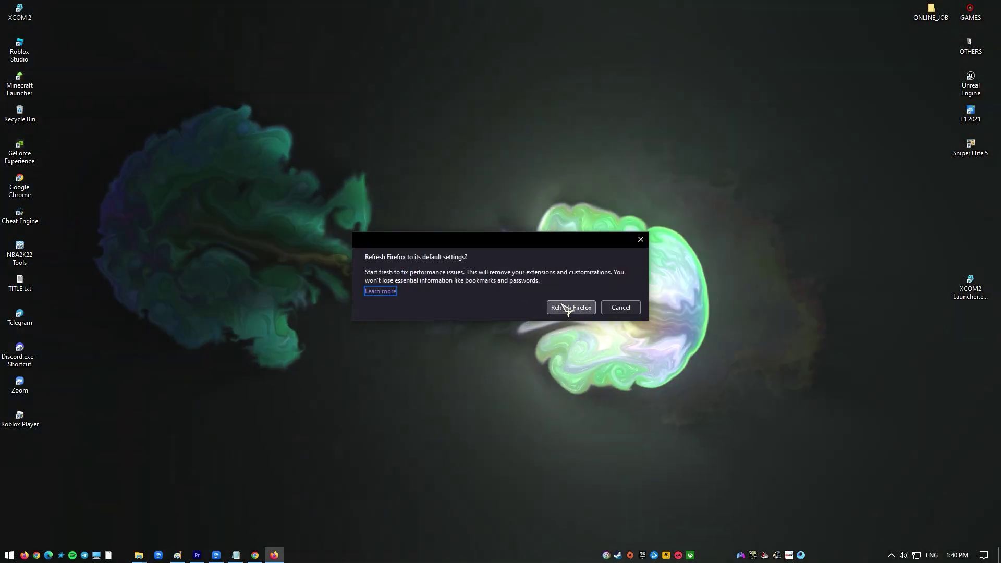
click(572, 308)
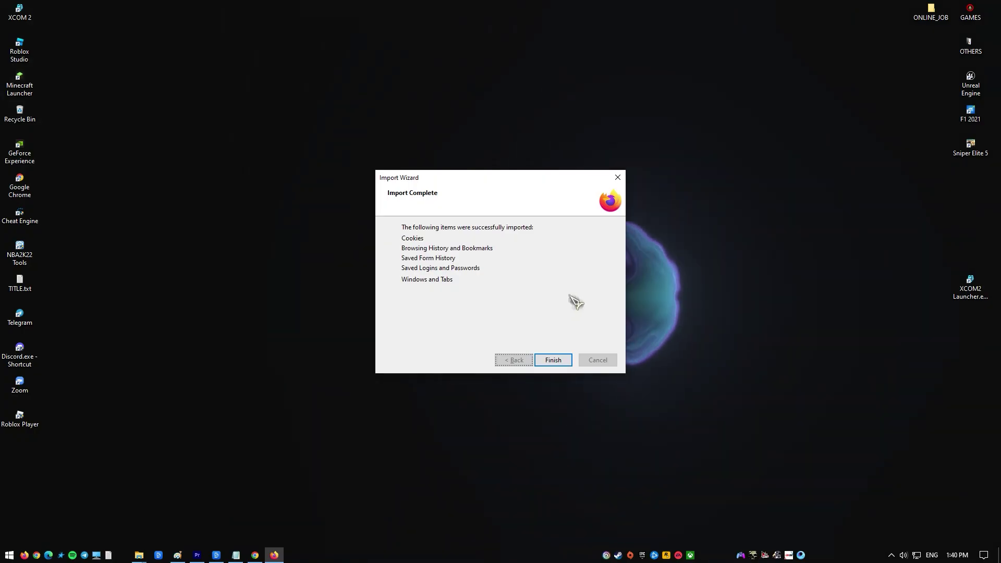
click(558, 359)
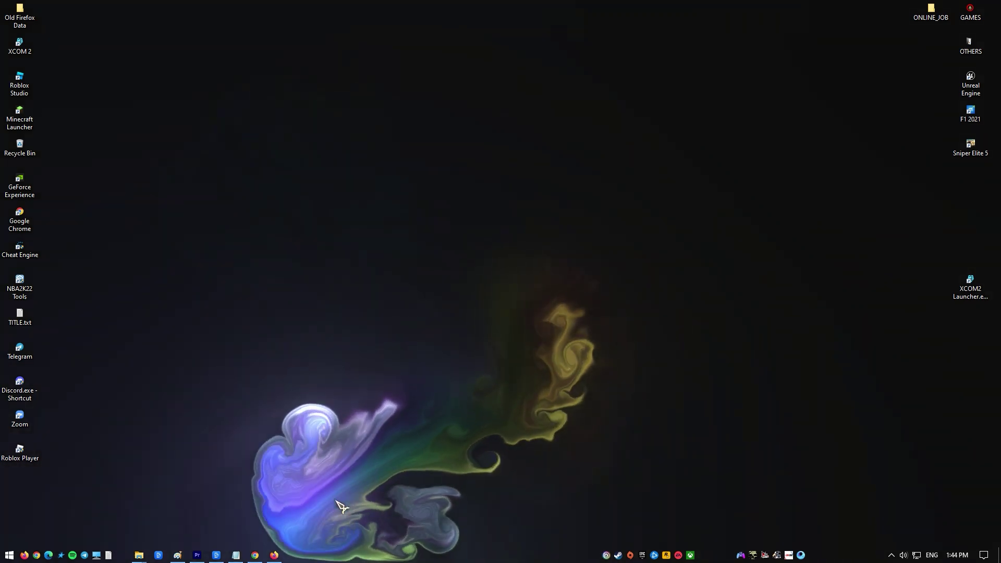
click(274, 556)
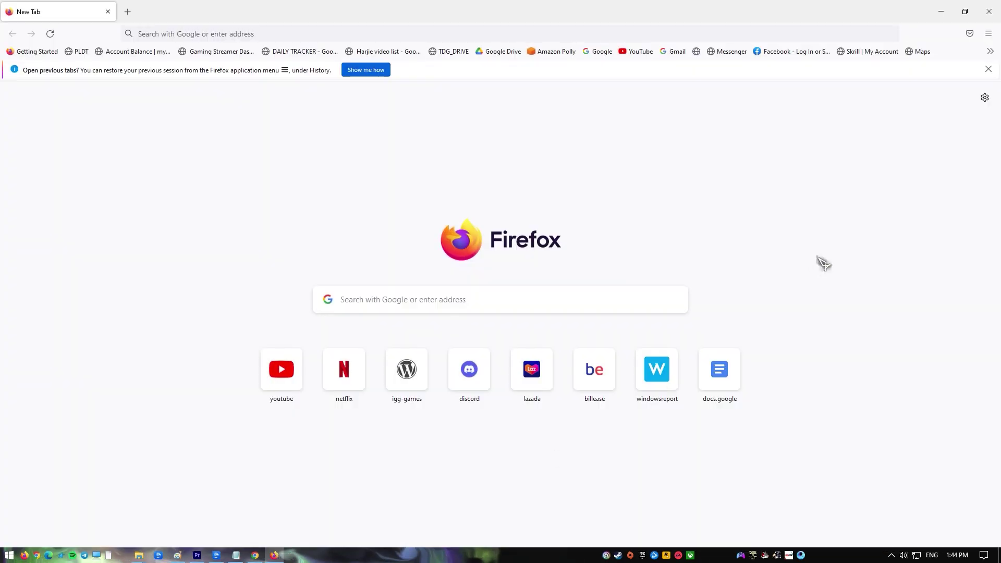
- Refresh Firefox again from the Troubleshooting Information page and finish the Import Wizard
click(989, 34)
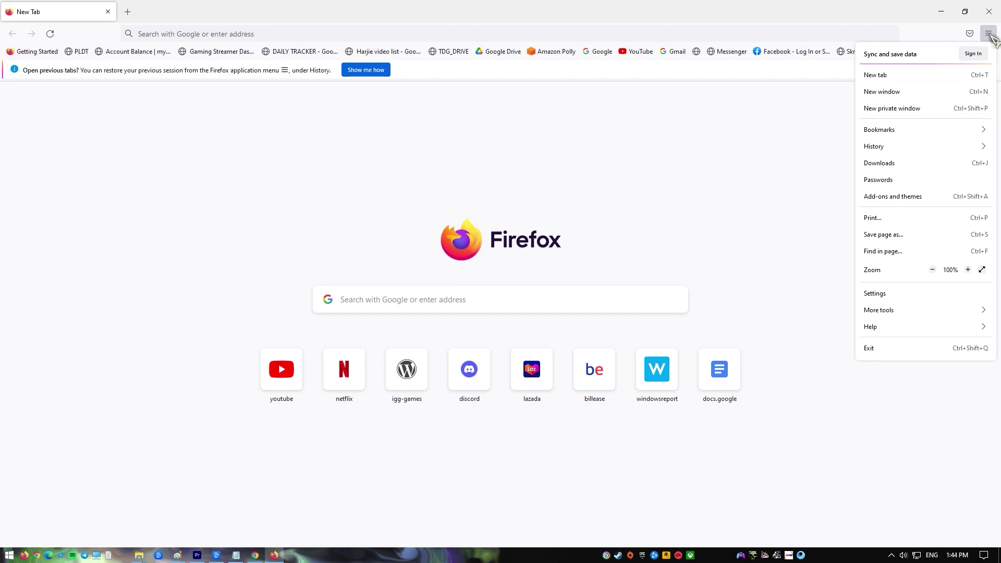
click(886, 327)
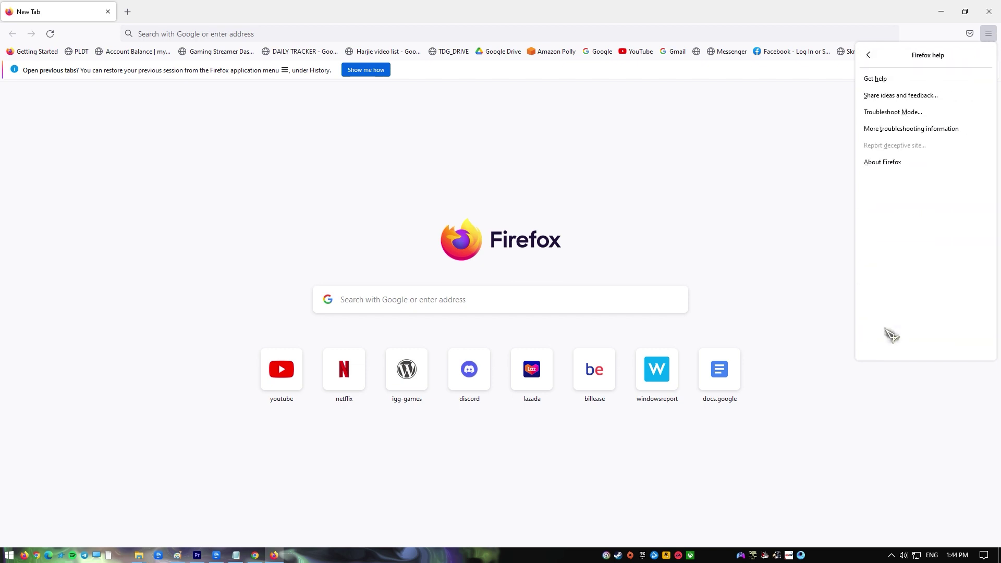
click(972, 133)
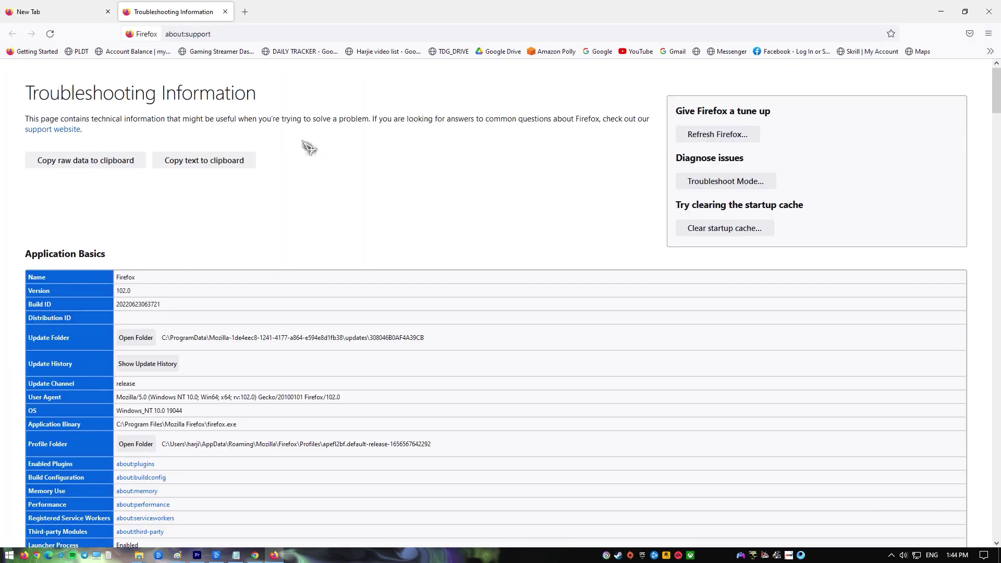
click(749, 138)
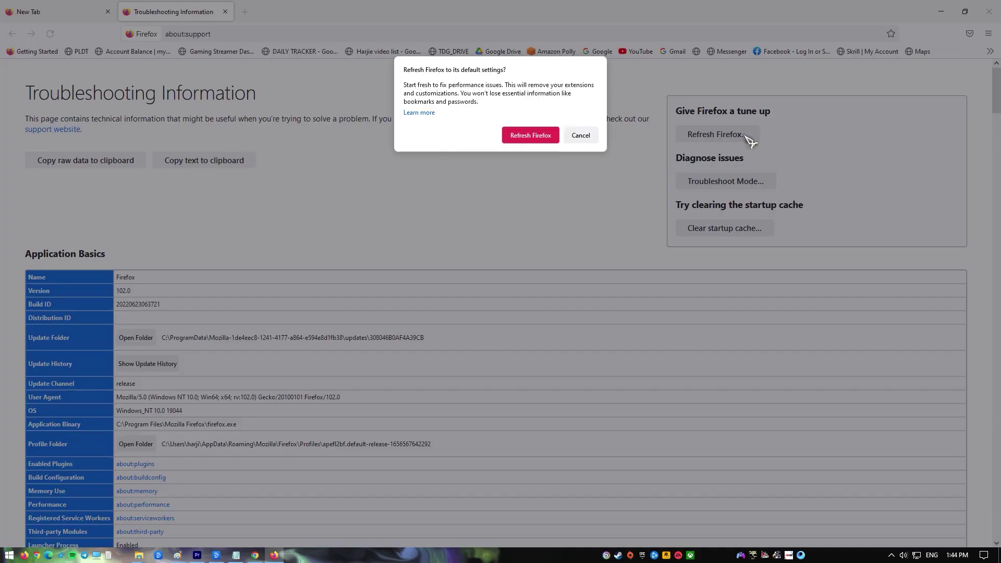
click(541, 139)
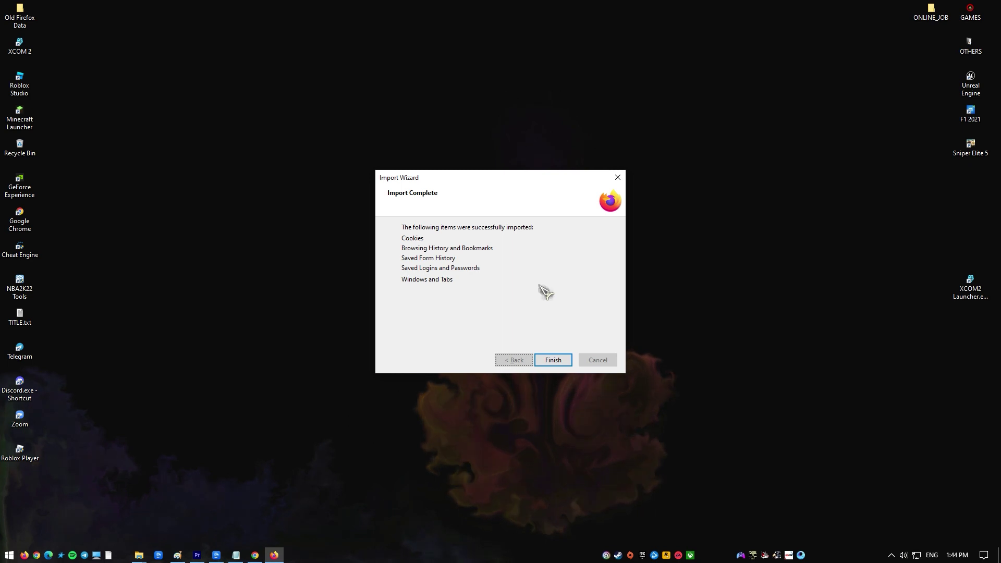
click(551, 361)
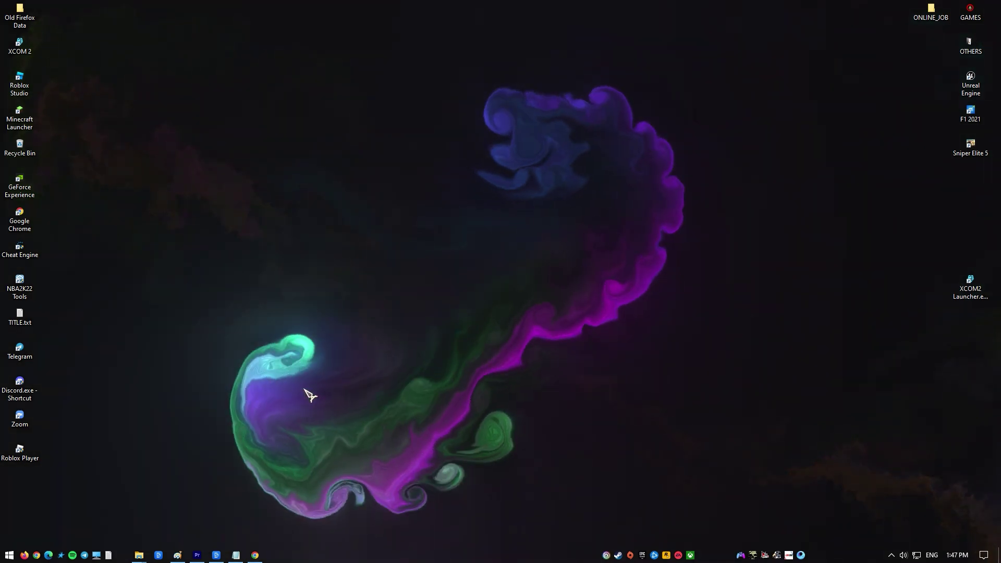
- Filter the Apps list in Windows Settings by 'fire' and request uninstalling Mozilla Firefox
click(10, 555)
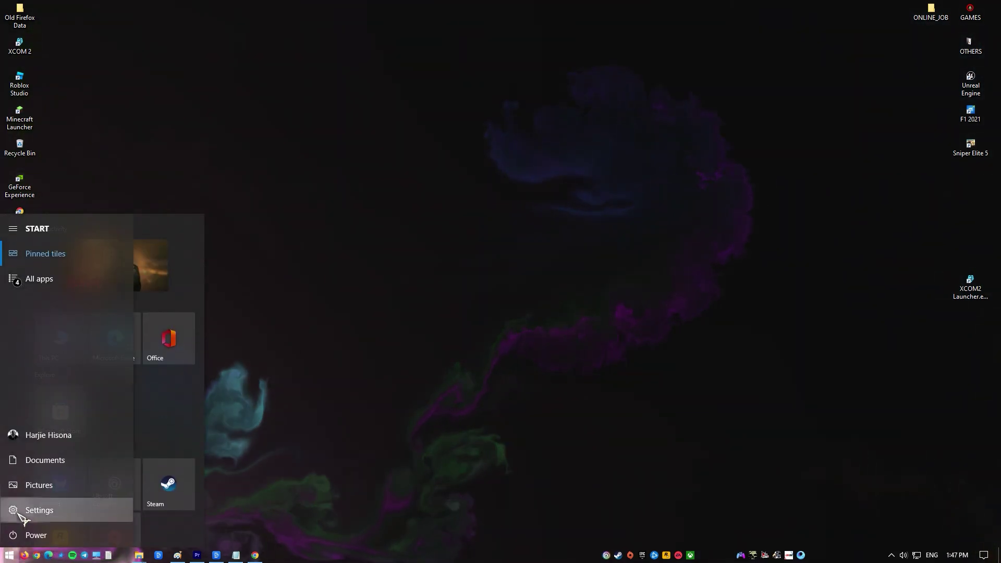
click(21, 510)
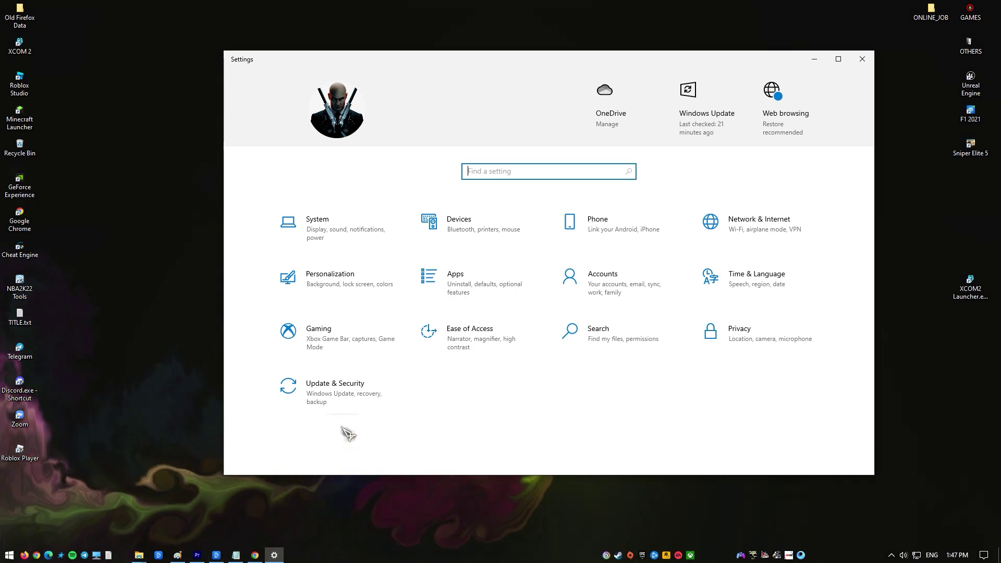
click(458, 276)
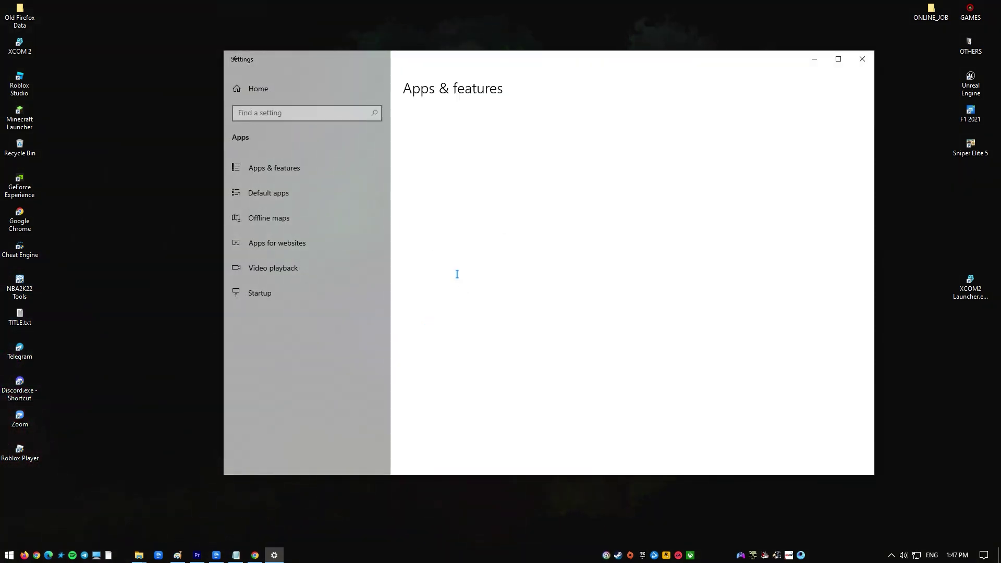
click(468, 282)
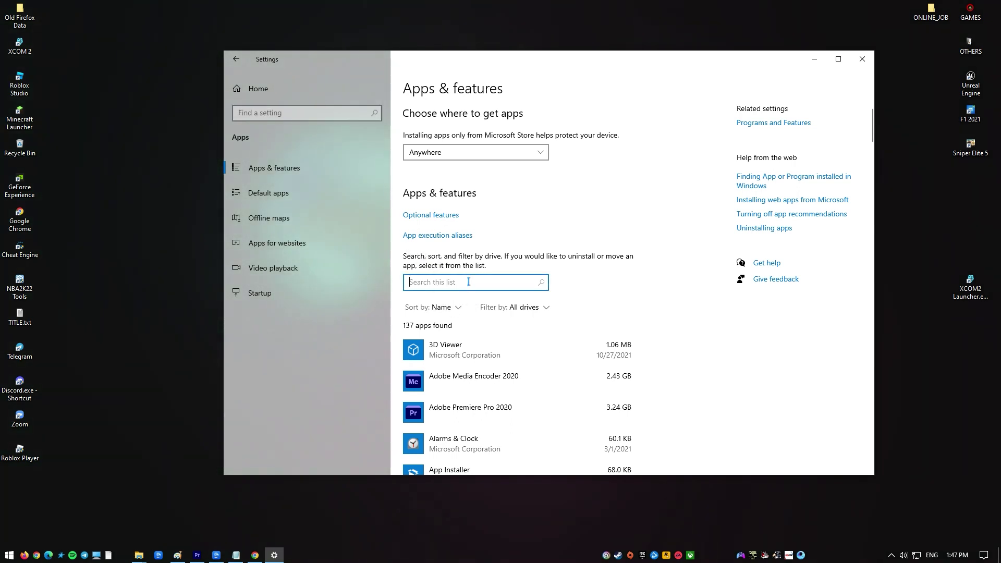
text(fire)
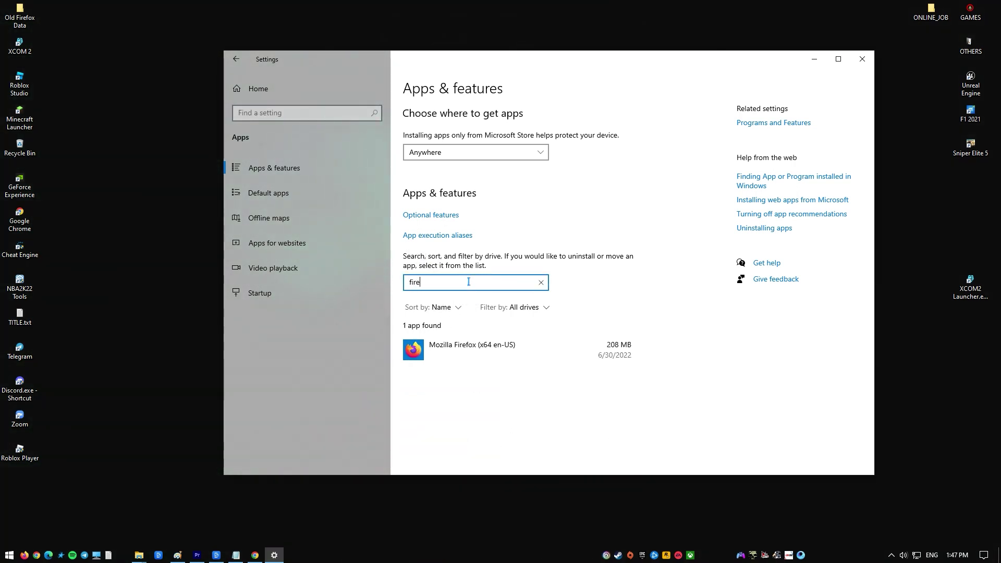
click(608, 355)
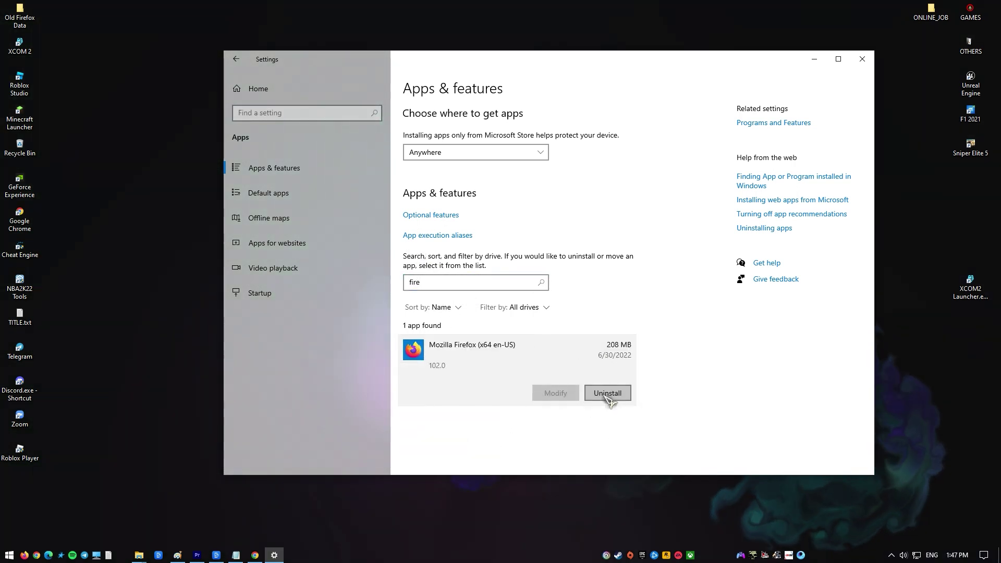
click(608, 394)
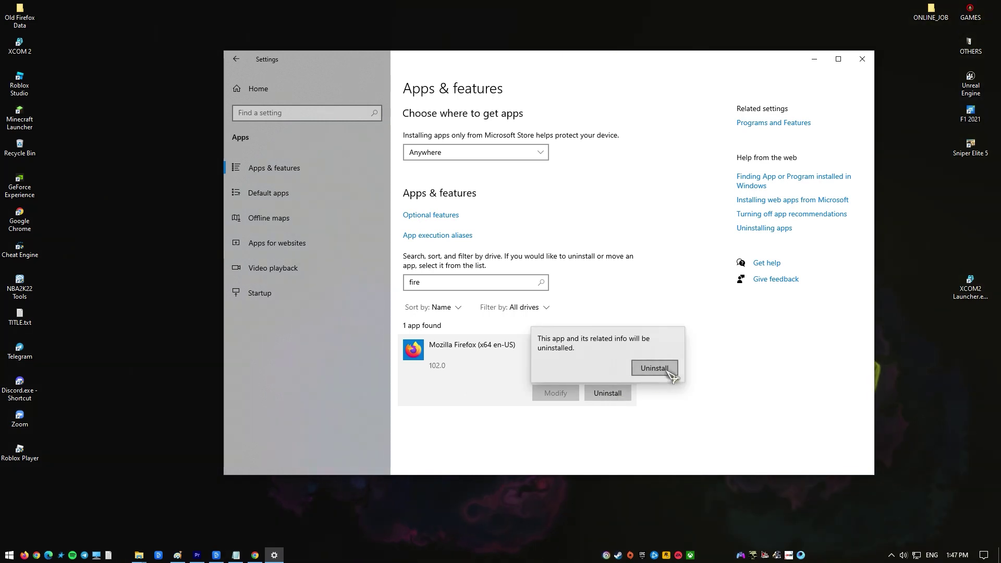